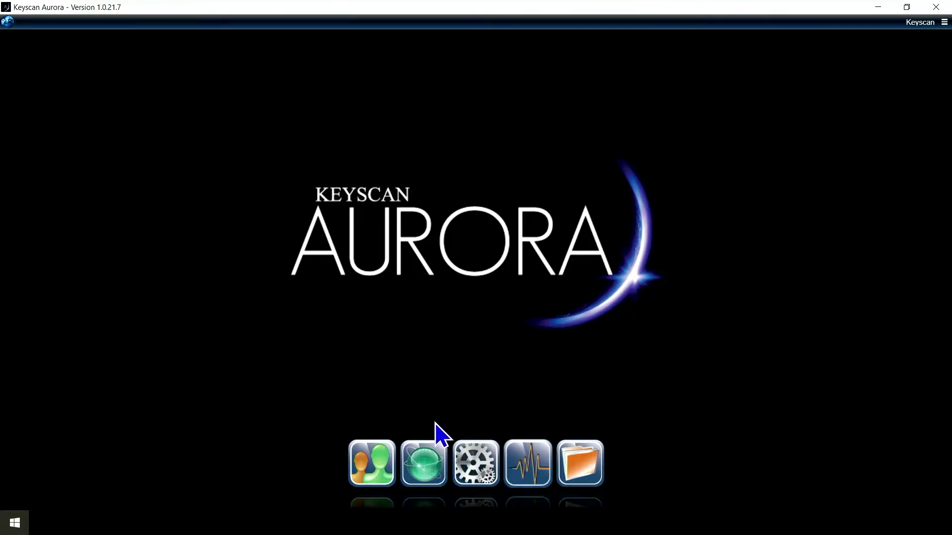
# Step: Open Hardware Setup and choose to add a 1 Door Access Control Unit
pyautogui.click(421, 471)
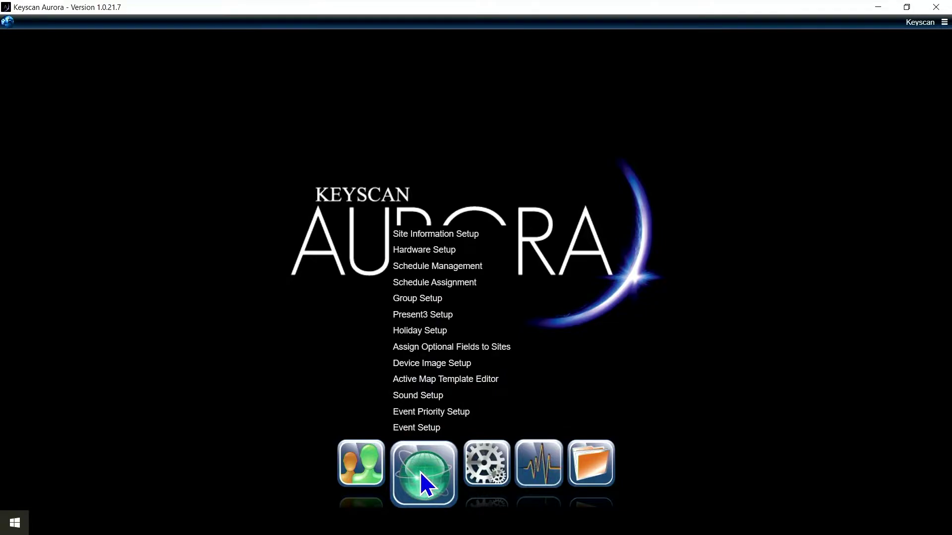
pyautogui.click(453, 256)
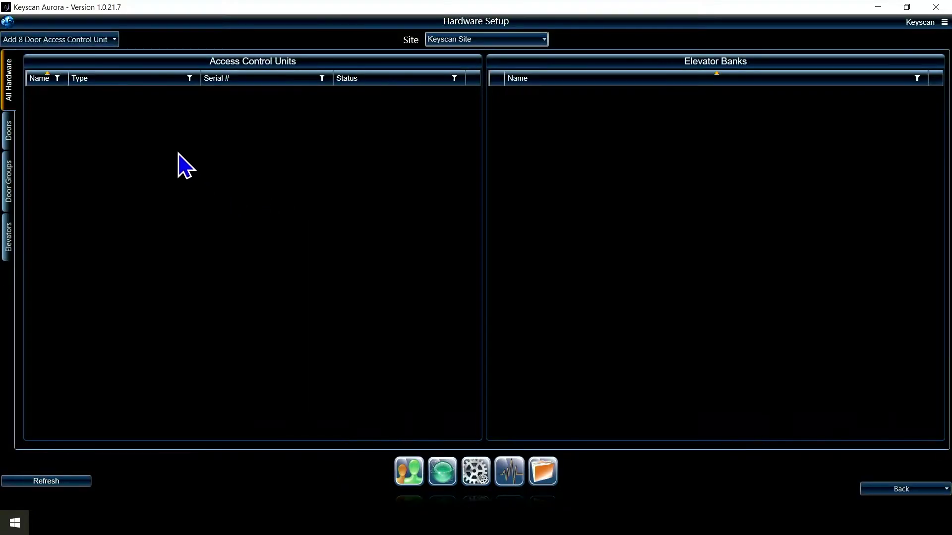
pyautogui.click(114, 39)
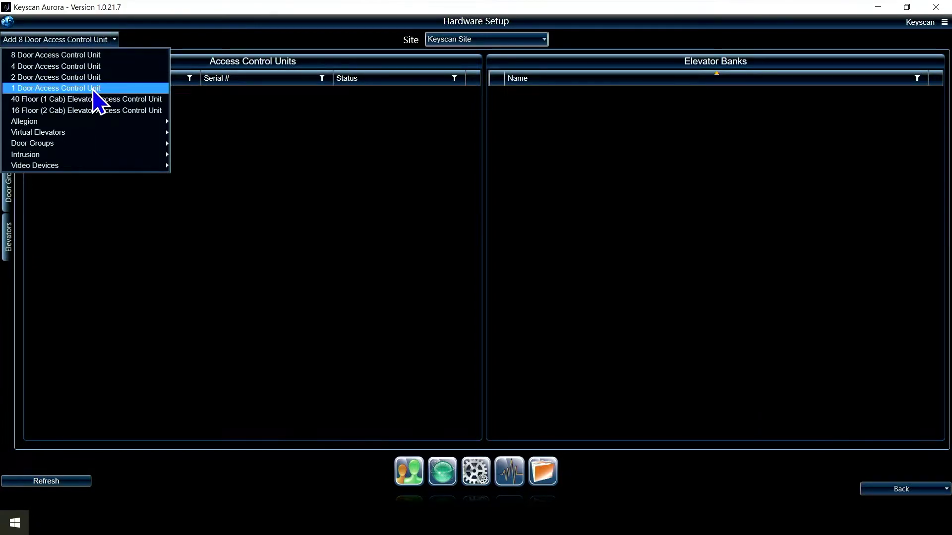
pyautogui.click(94, 90)
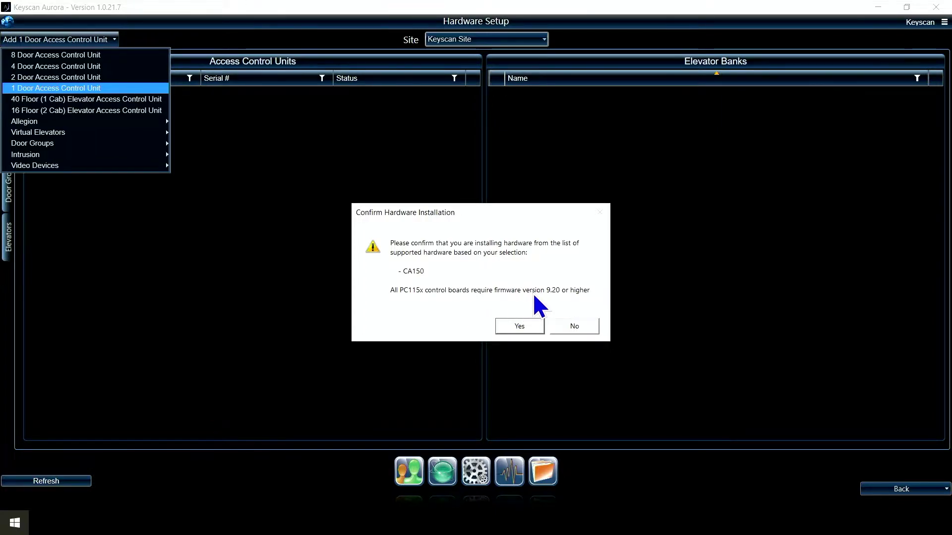
# Step: Confirm the install, name the unit 'Main Entry Door', and start entering serial DBL37
pyautogui.click(515, 327)
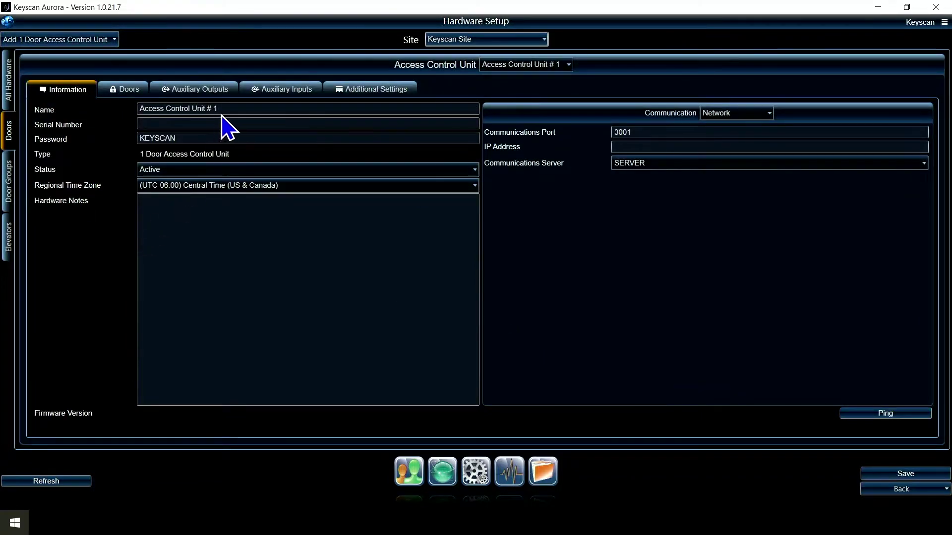
pyautogui.click(222, 110)
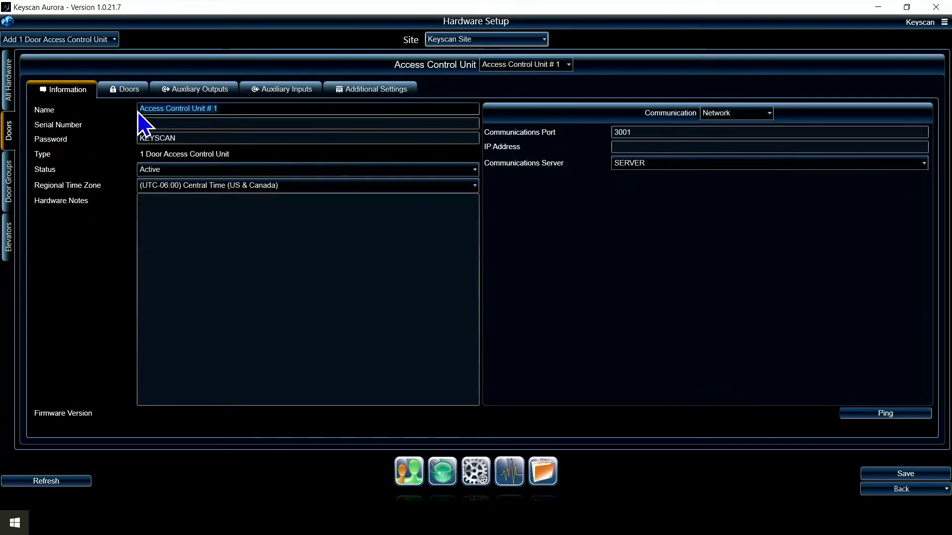
pyautogui.write('mAIN eNTRY ')
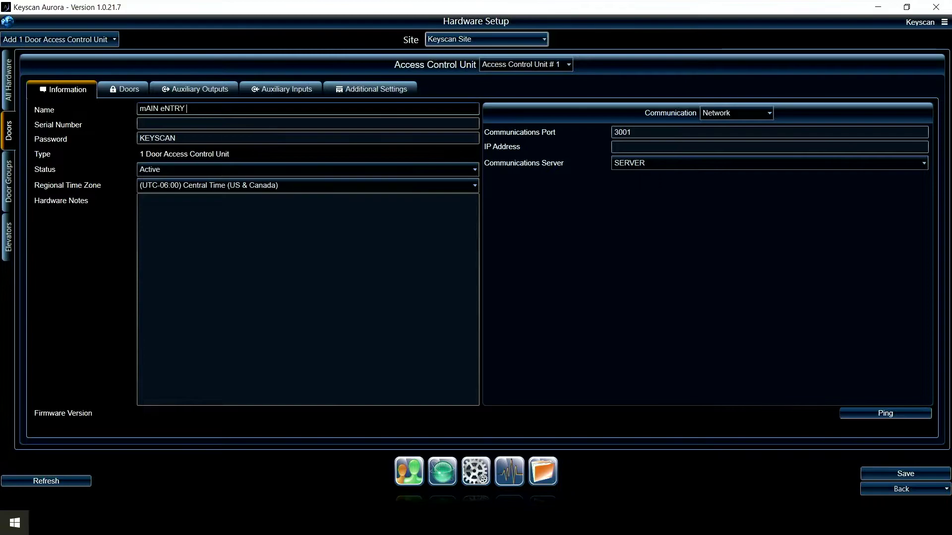
pyautogui.write('dOO')
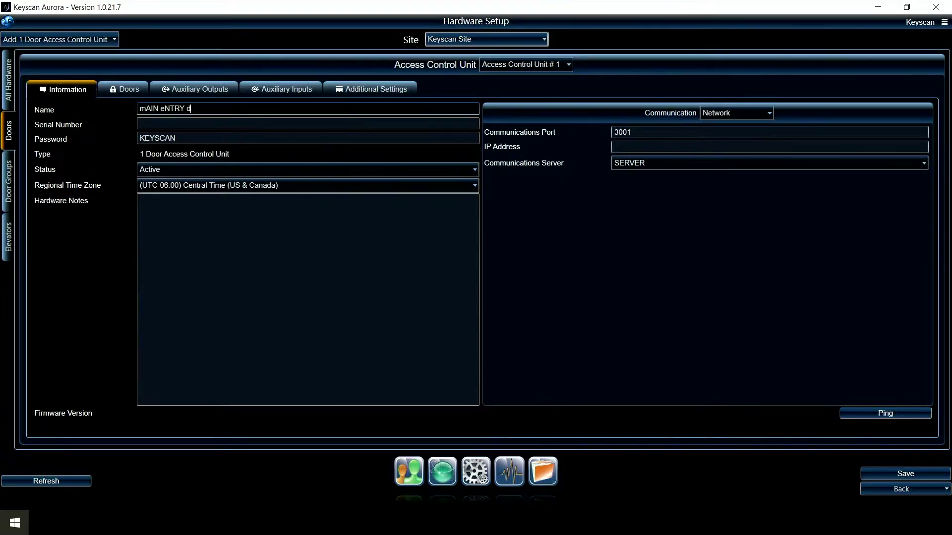
pyautogui.press('BackSpace')
pyautogui.press('BackSpace')
pyautogui.press('BackSpace')
pyautogui.press('BackSpace')
pyautogui.press('BackSpace')
pyautogui.press('BackSpace')
pyautogui.press('BackSpace')
pyautogui.press('BackSpace')
pyautogui.press('BackSpace')
pyautogui.press('BackSpace')
pyautogui.press('BackSpace')
pyautogui.press('BackSpace')
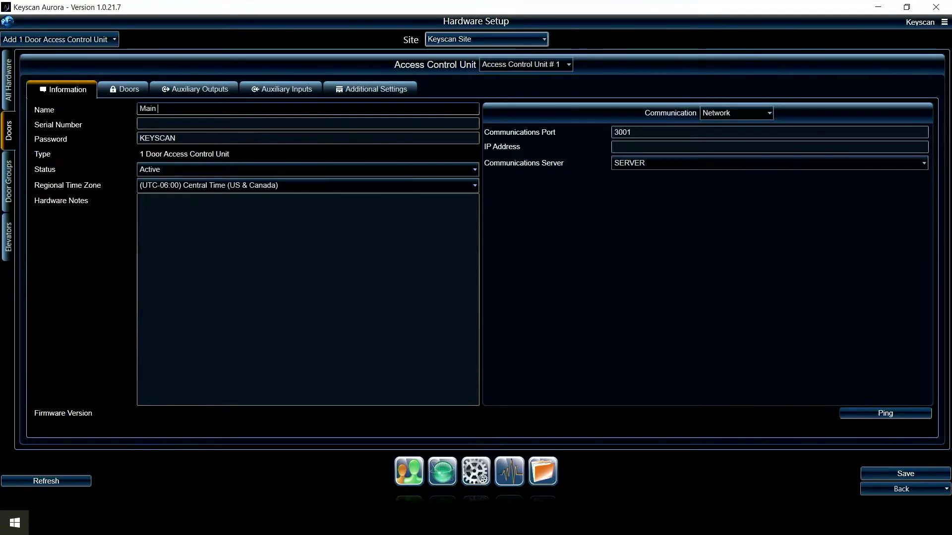
pyautogui.write('Main Entry Door')
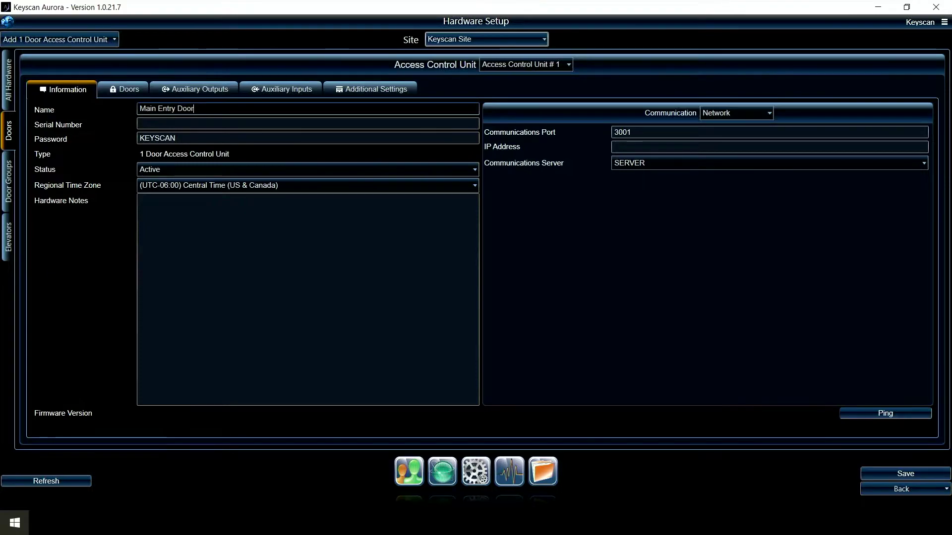
pyautogui.click(148, 124)
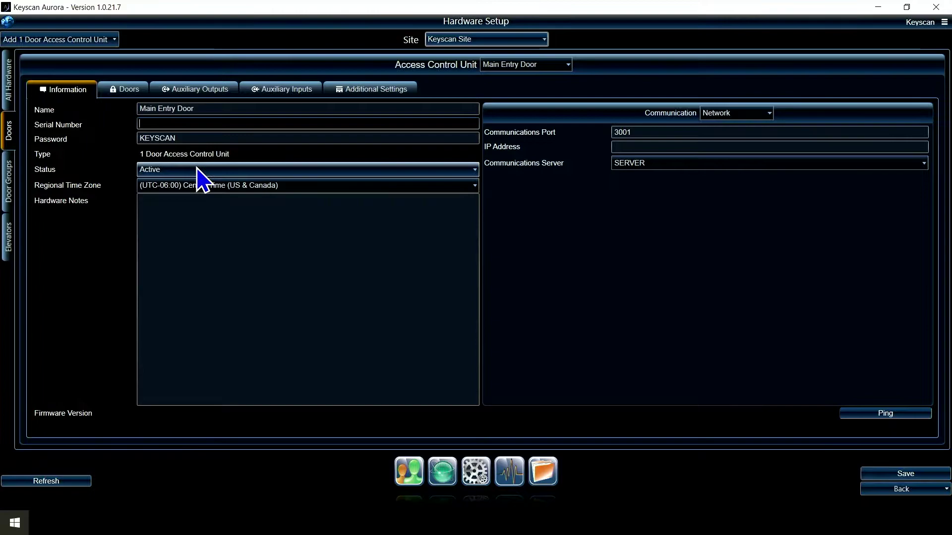
pyautogui.write('DBL')
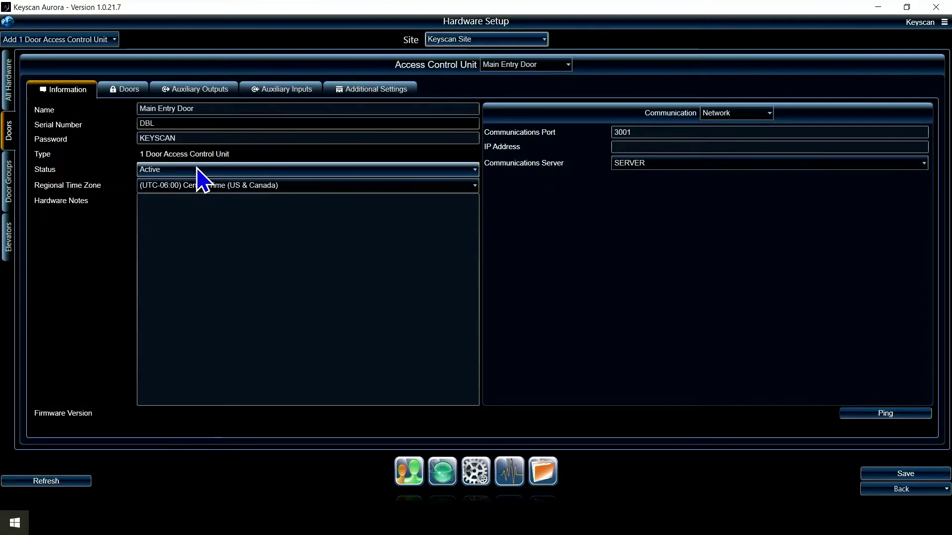
pyautogui.write('3741')
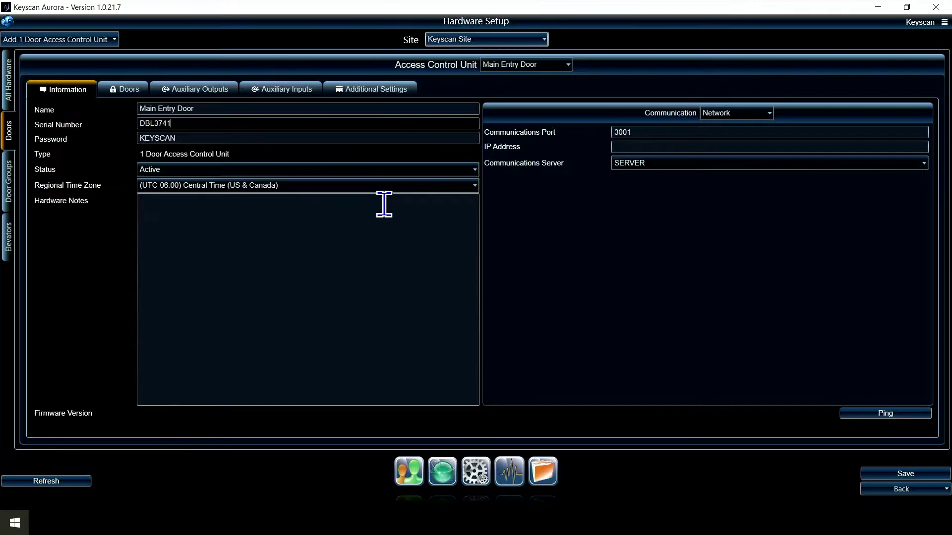
# Step: Set Eastern Time, IP address 192.168.200.101 and SERVER communications, then save the unit
pyautogui.click(409, 190)
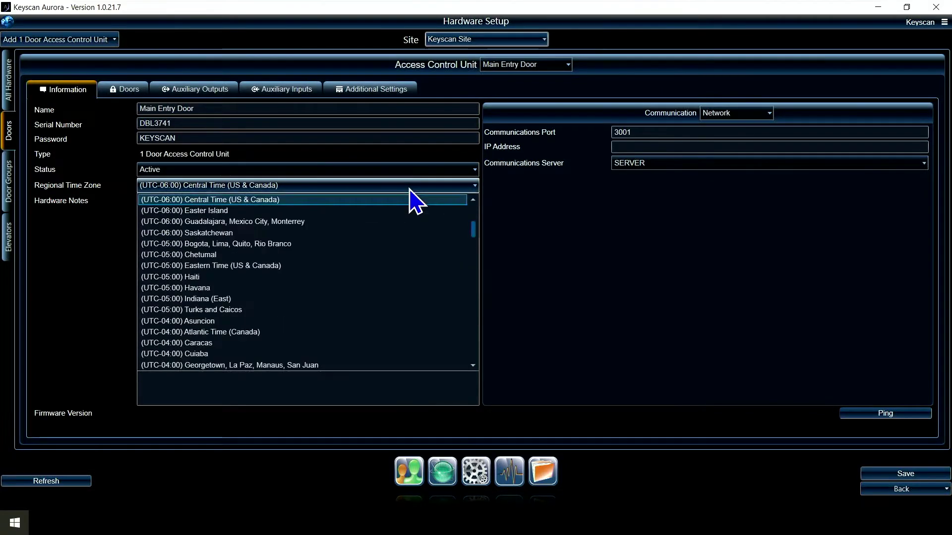
pyautogui.click(281, 268)
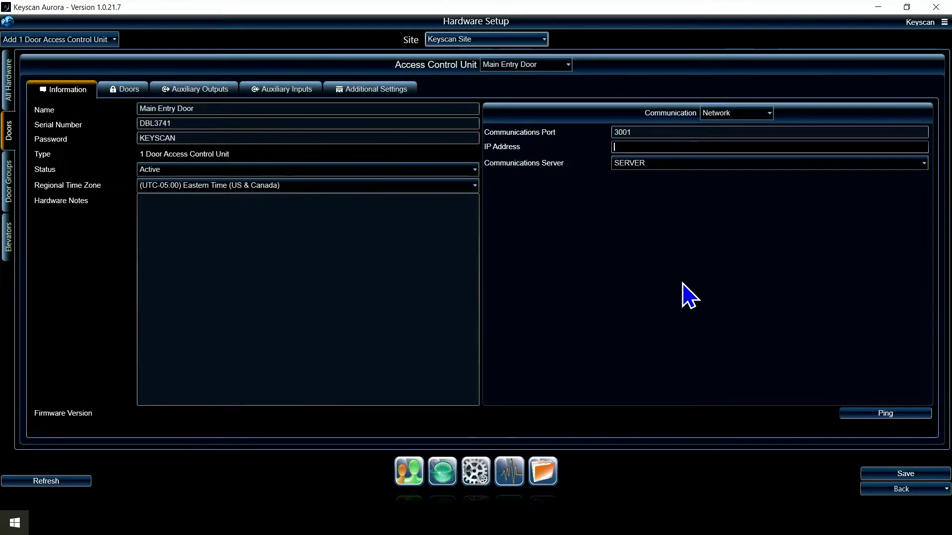
pyautogui.write('192.168')
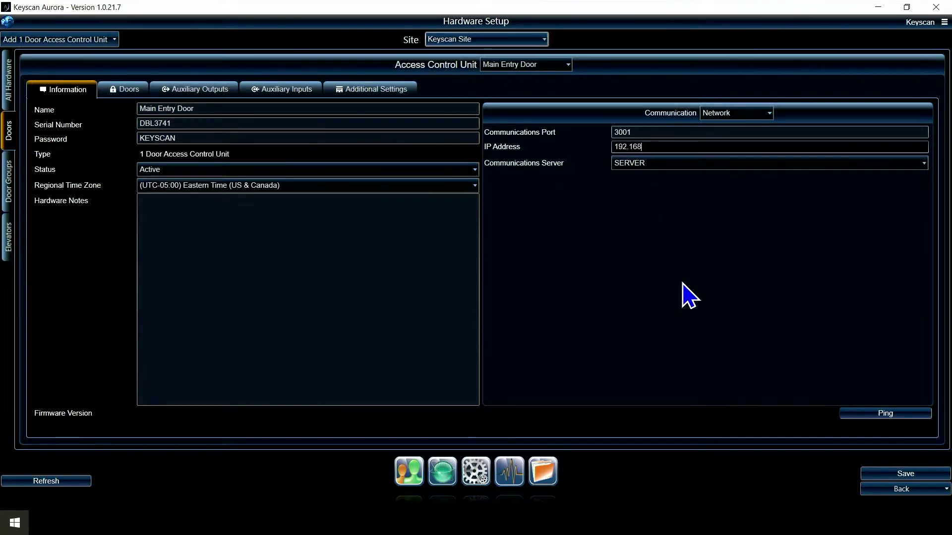
pyautogui.write('.200.1')
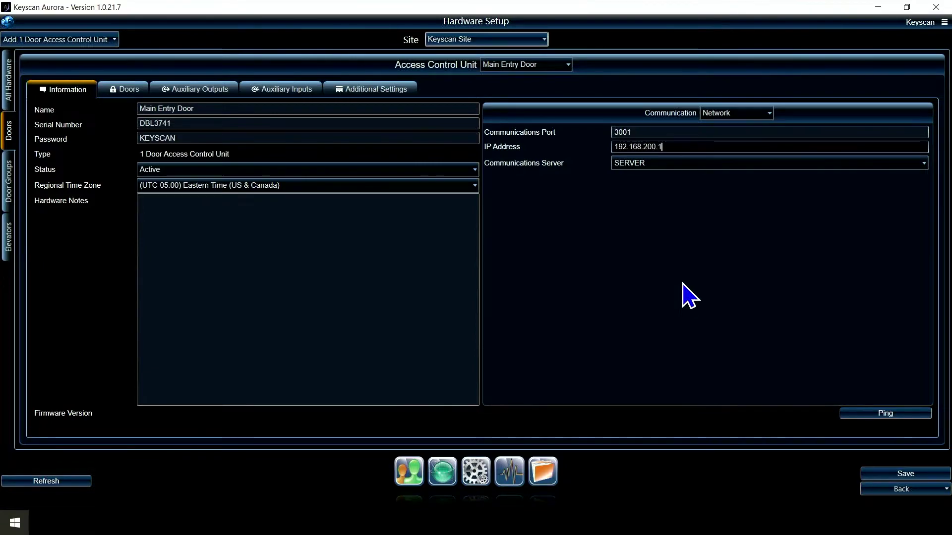
pyautogui.write('01')
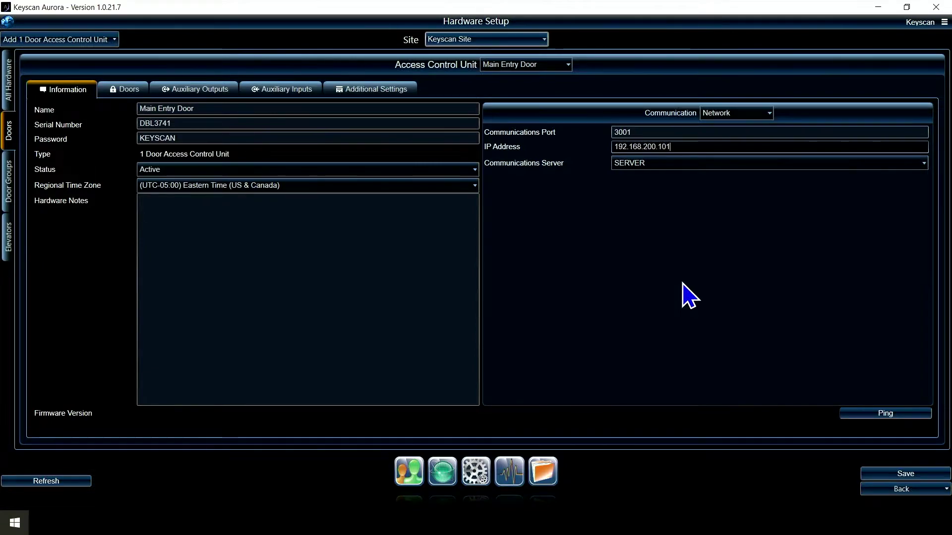
pyautogui.click(683, 166)
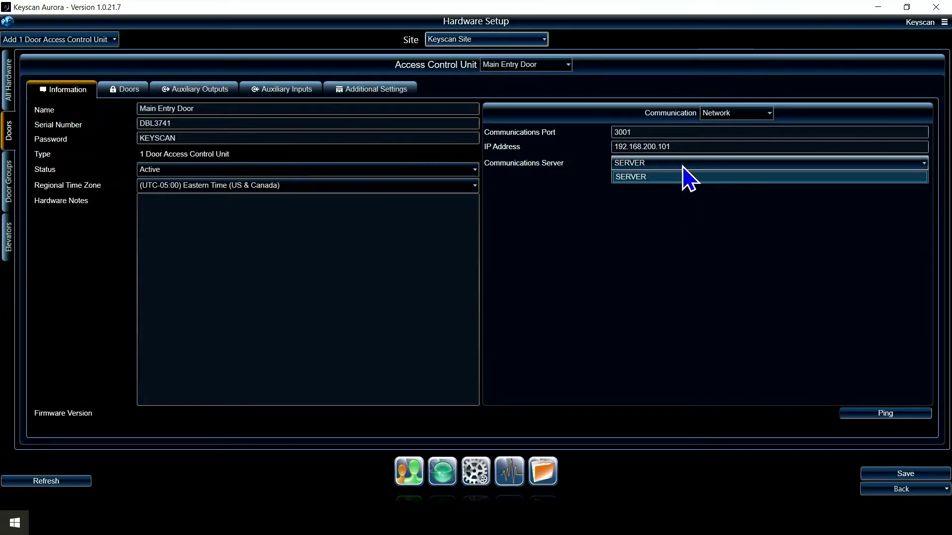
pyautogui.click(682, 166)
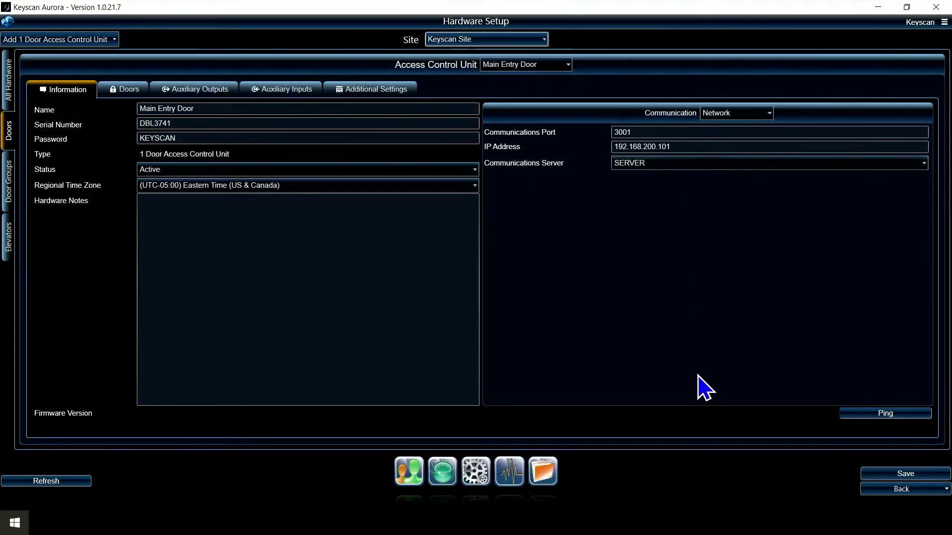
pyautogui.click(881, 474)
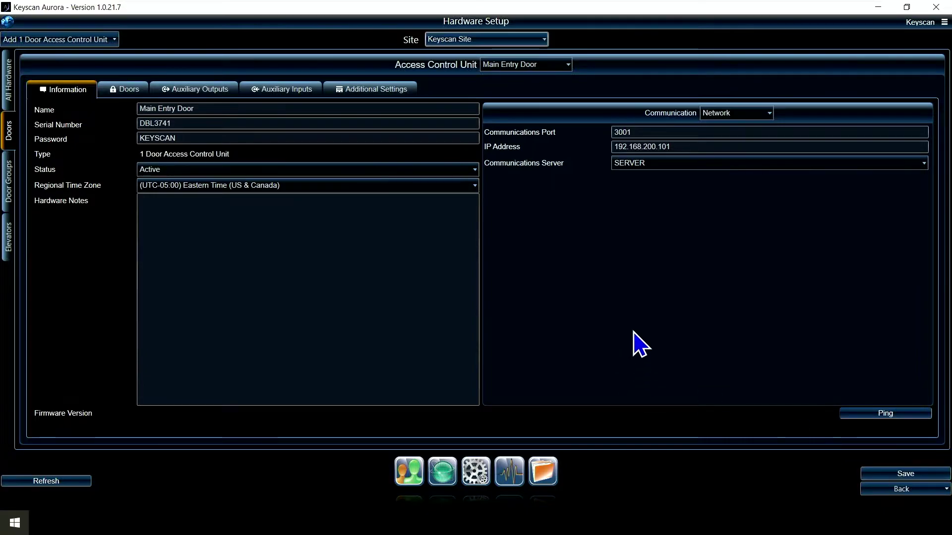
# Step: Rename the unit's first door to 'Main Entry Panel', save it, and return to Information
pyautogui.click(130, 91)
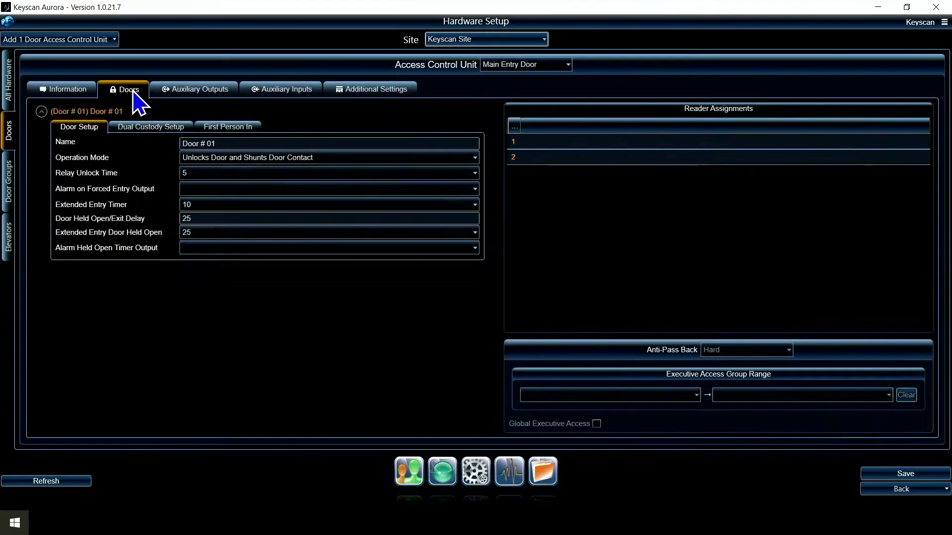
pyautogui.tripleClick(278, 143)
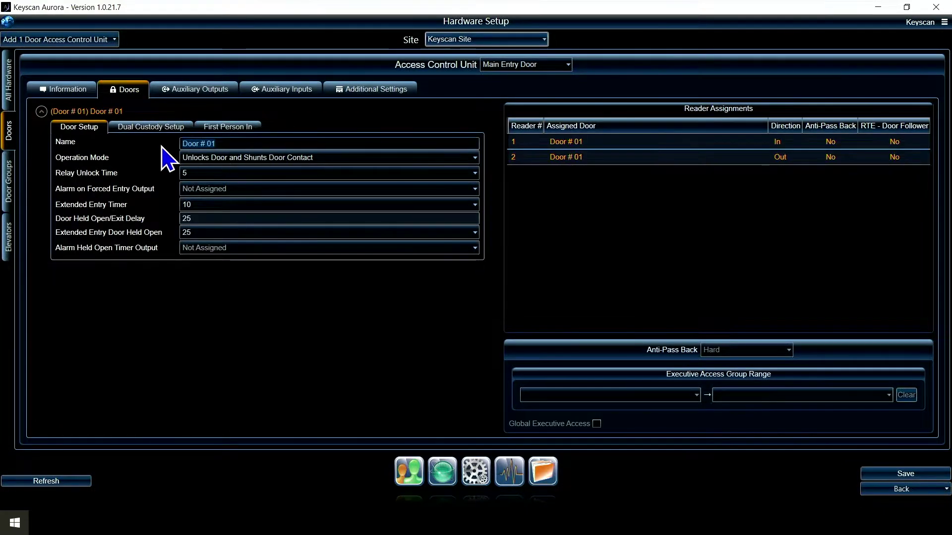
pyautogui.write('Main Ent')
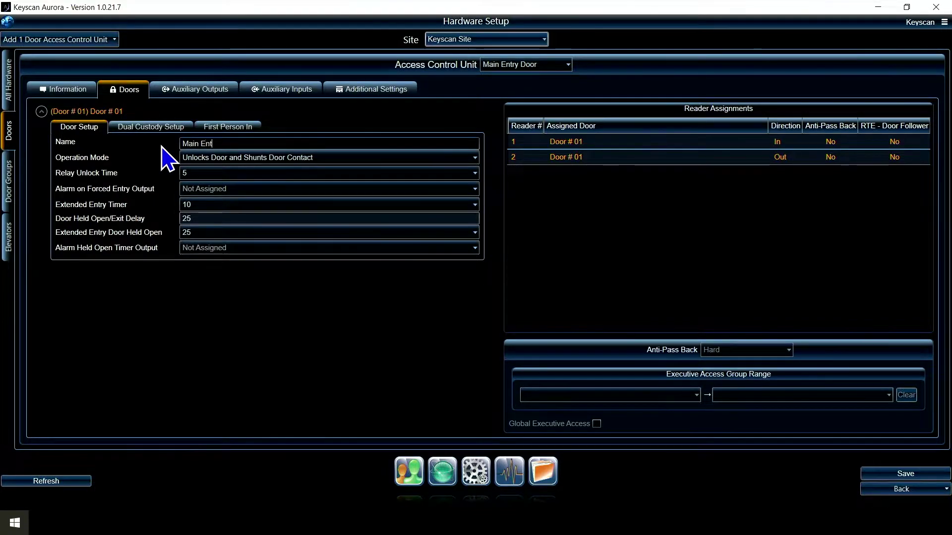
pyautogui.write('ry Panel')
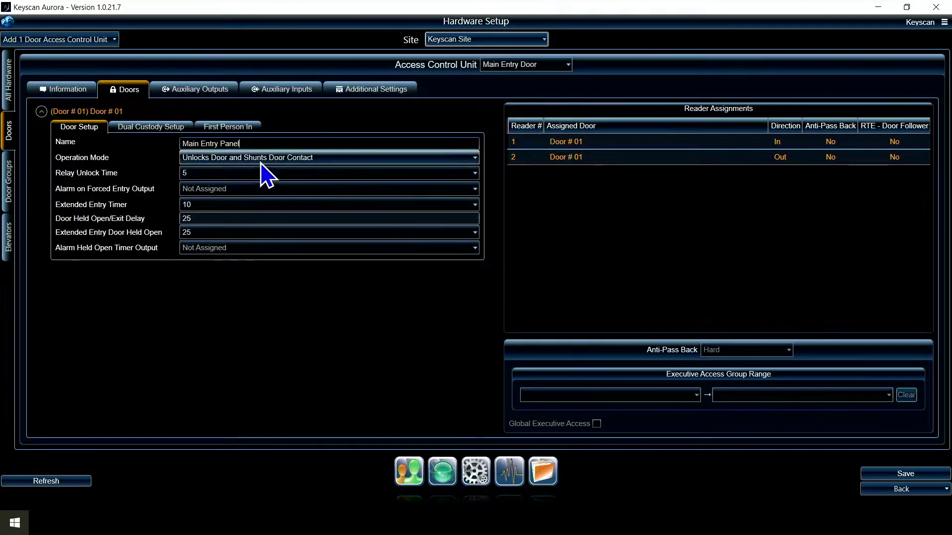
pyautogui.click(328, 158)
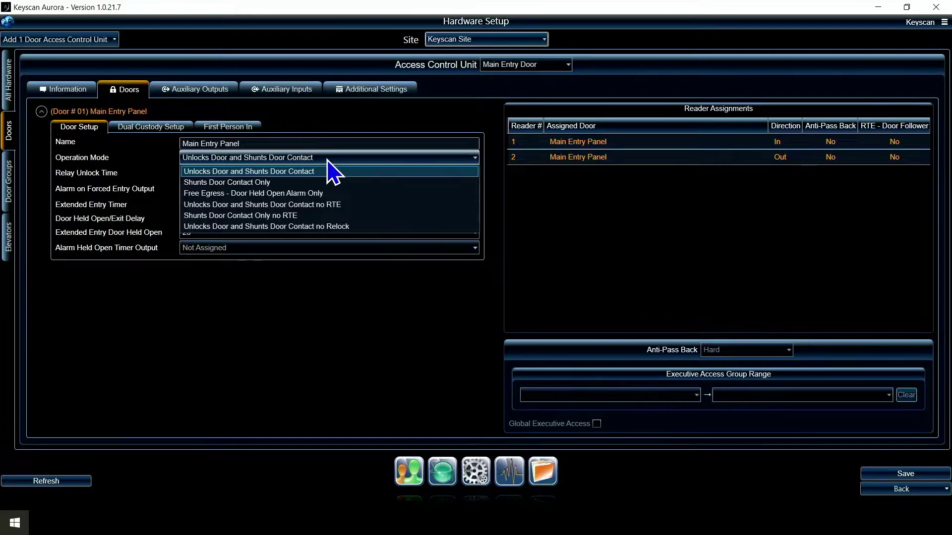
pyautogui.click(330, 170)
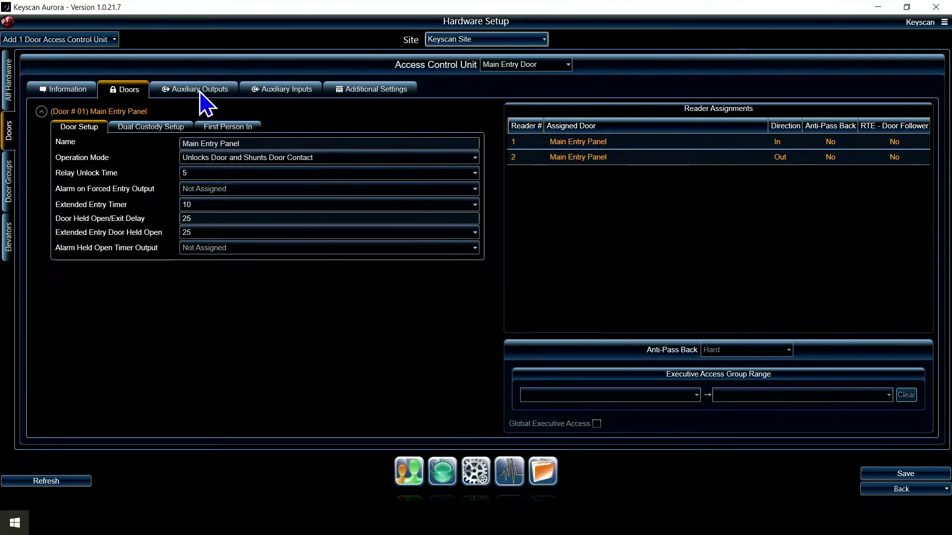
pyautogui.click(883, 473)
pyautogui.click(66, 90)
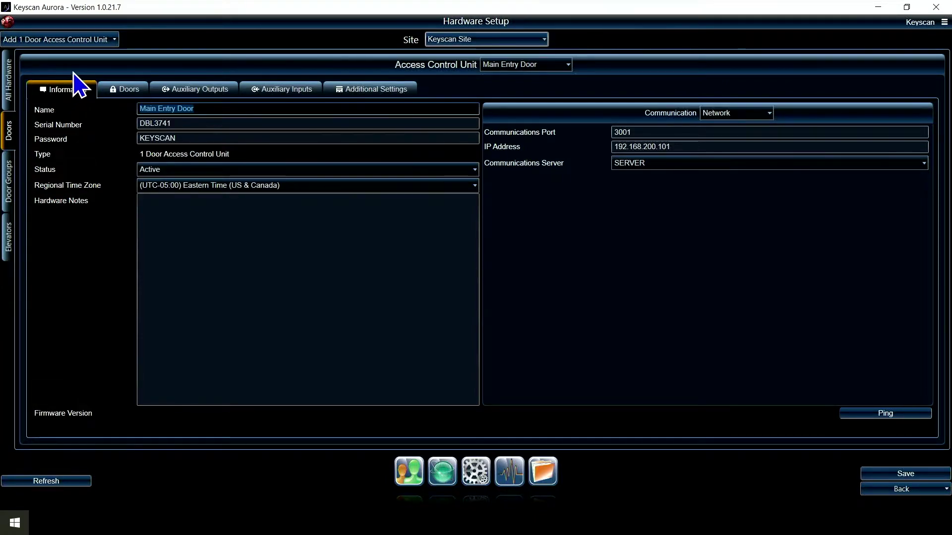
# Step: Add an 8 Door Access Control Unit named 'Demo 8 Door Panel' with serial ABC1234
pyautogui.click(115, 40)
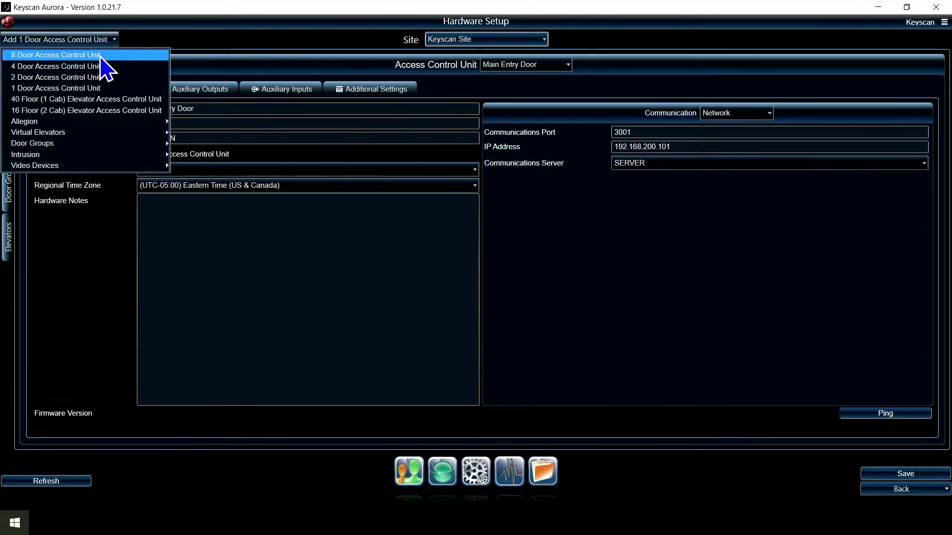
pyautogui.click(101, 58)
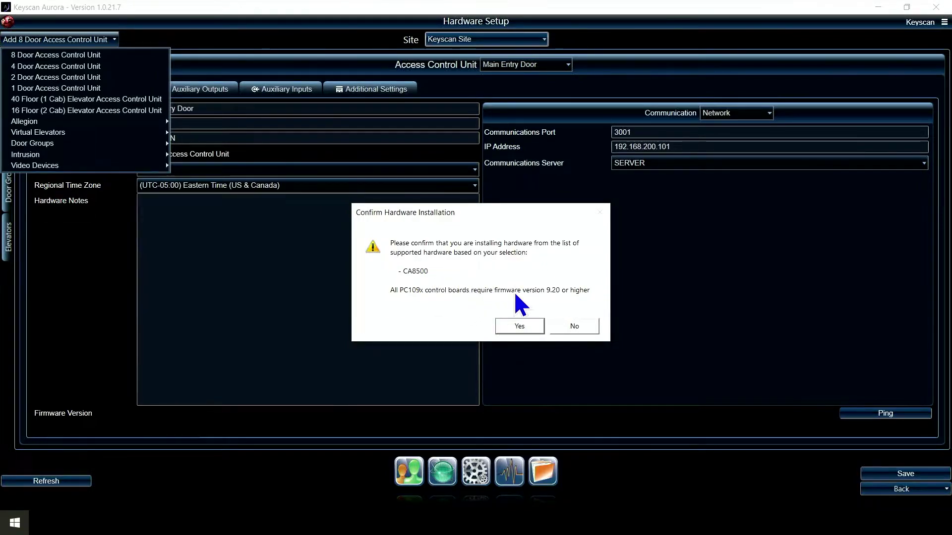
pyautogui.click(519, 326)
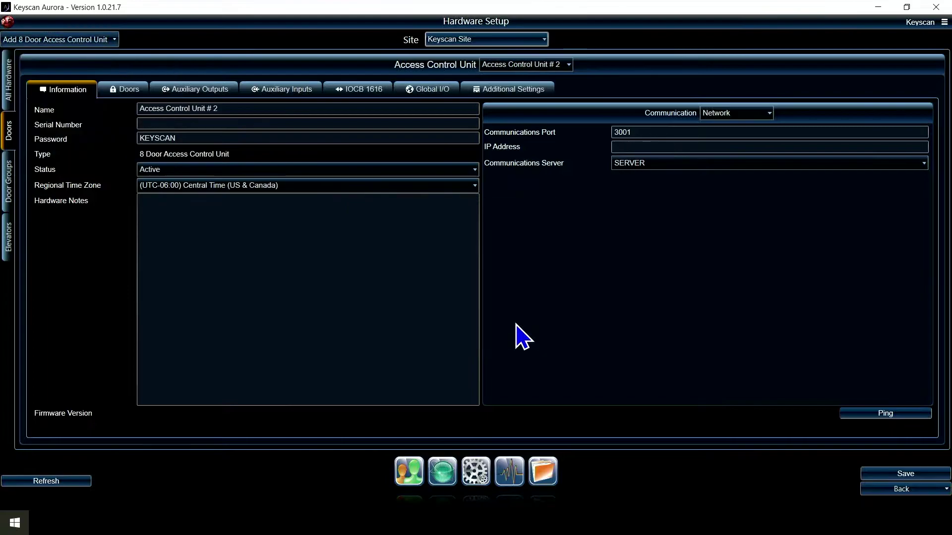
pyautogui.tripleClick(236, 111)
pyautogui.write('Demo')
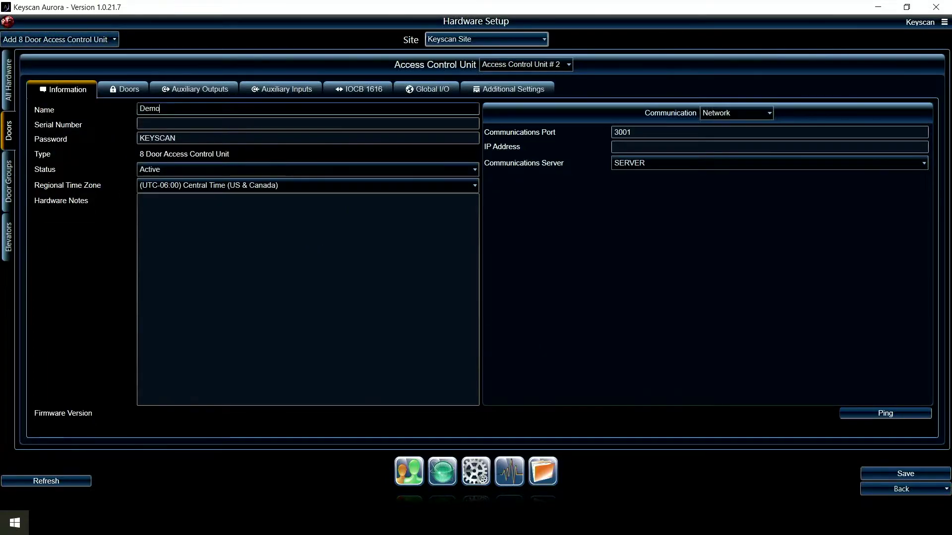
pyautogui.write(' 8 Door Panel')
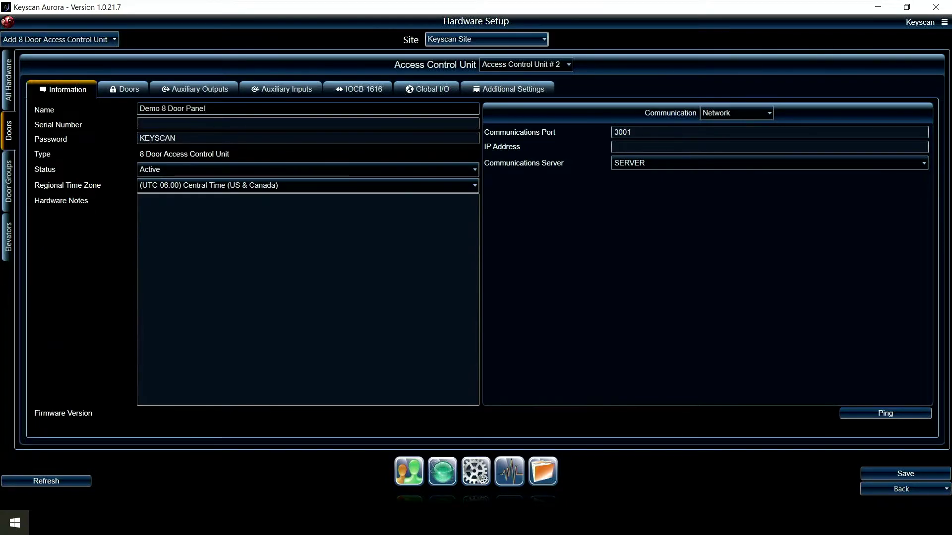
pyautogui.click(238, 124)
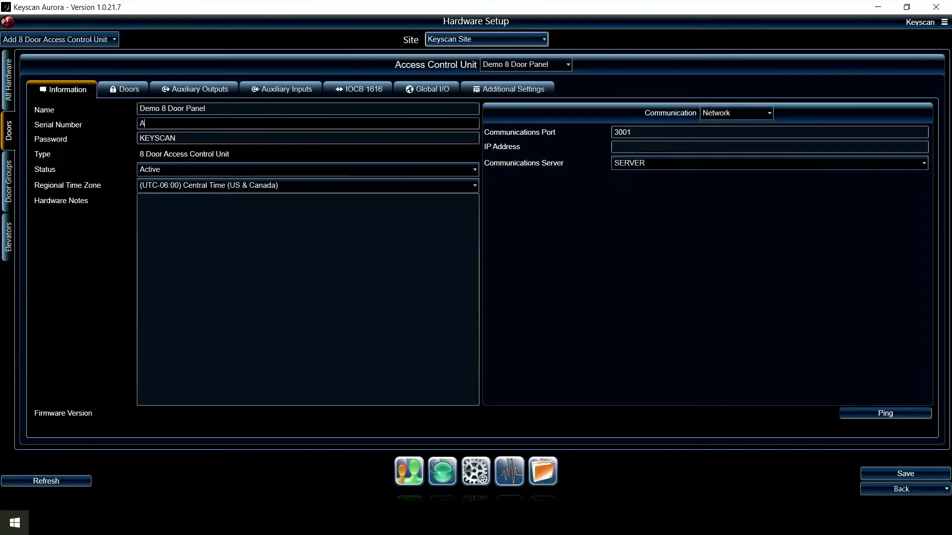
pyautogui.write('ABC1234')
# Step: Set Eastern Time, note 'Located in IT CLoset 123', IP 192.168.200.102, and save
pyautogui.click(208, 186)
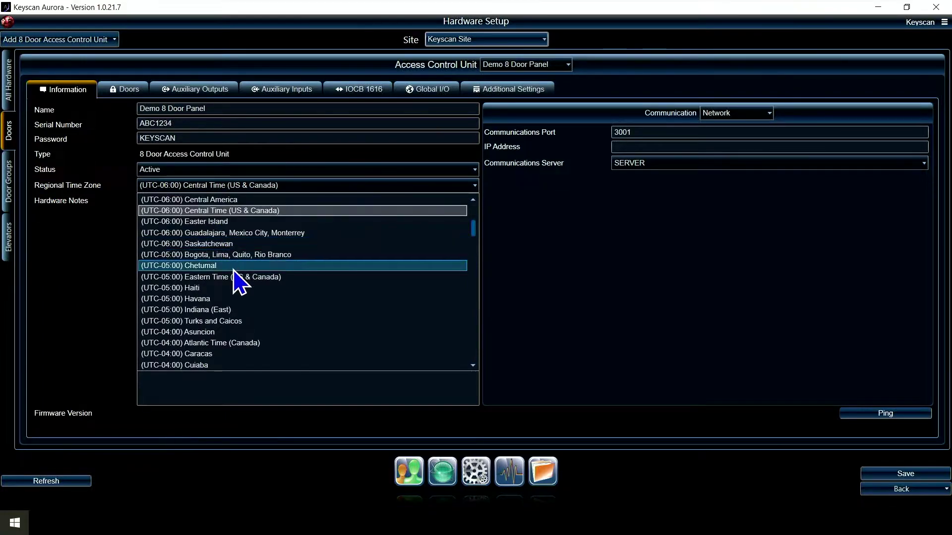
pyautogui.click(238, 278)
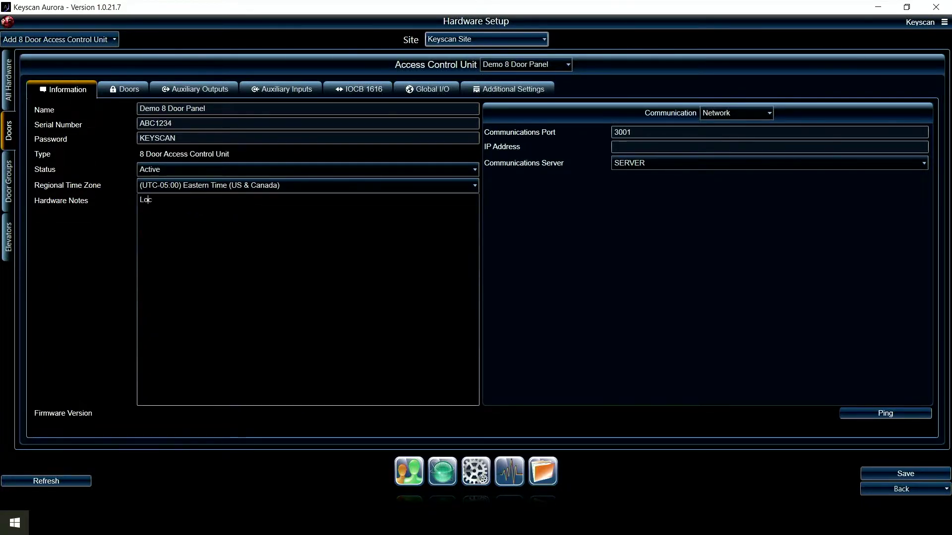
pyautogui.write('d in ')
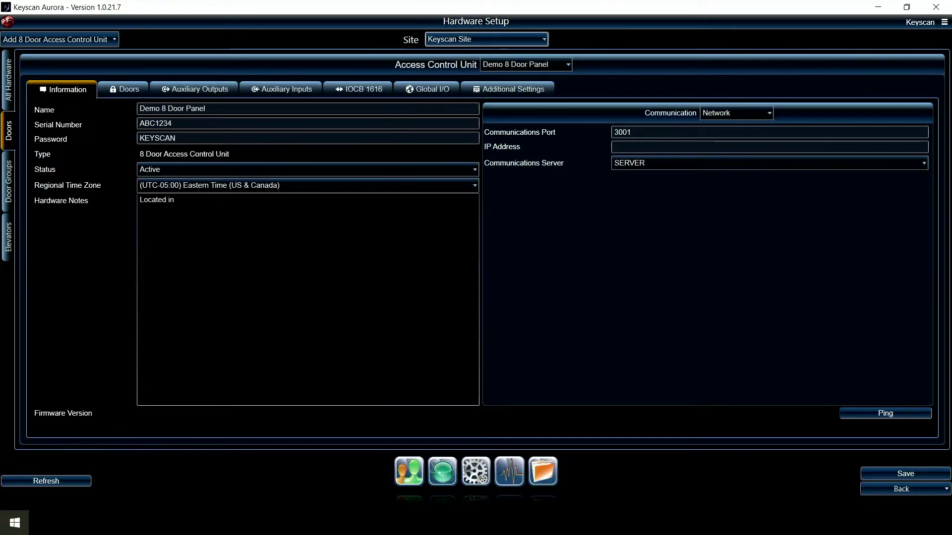
pyautogui.write('IT CLoset 123')
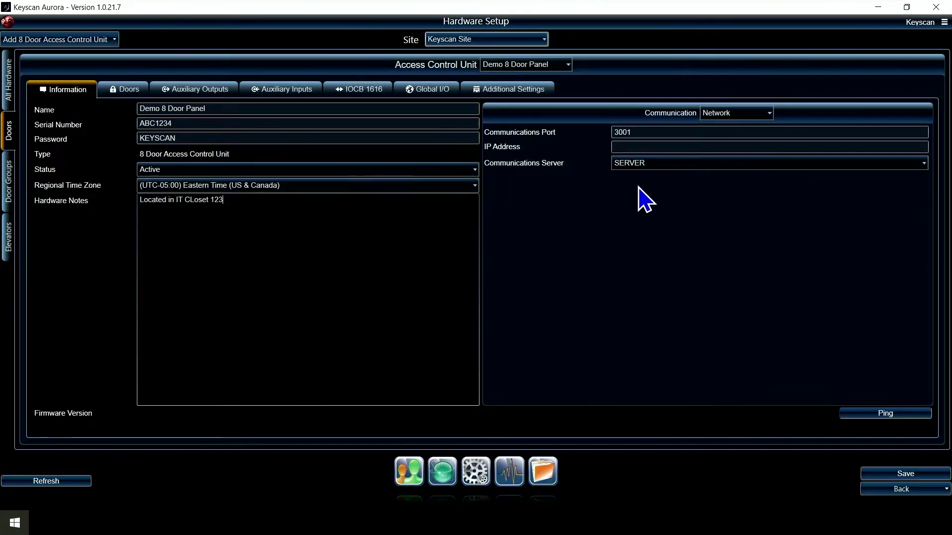
pyautogui.click(639, 147)
pyautogui.write('192')
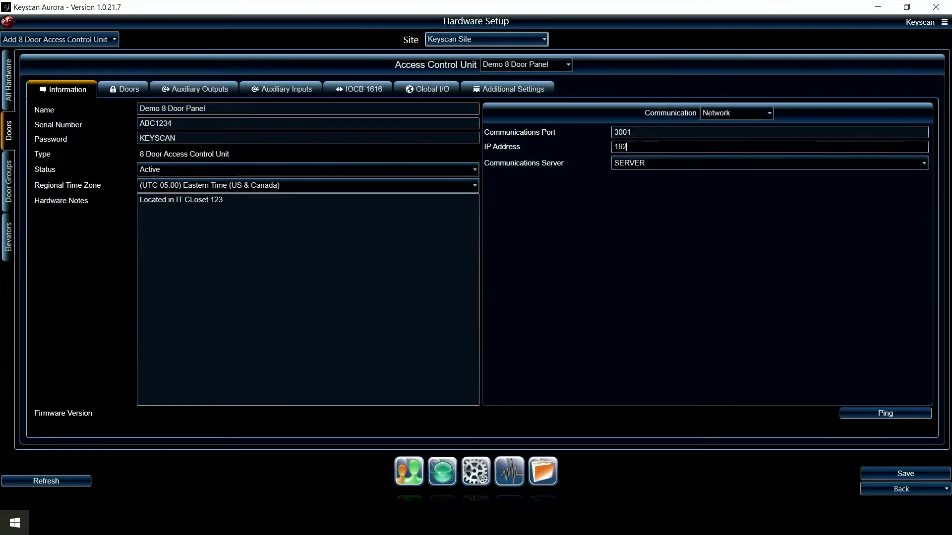
pyautogui.write('.168.200')
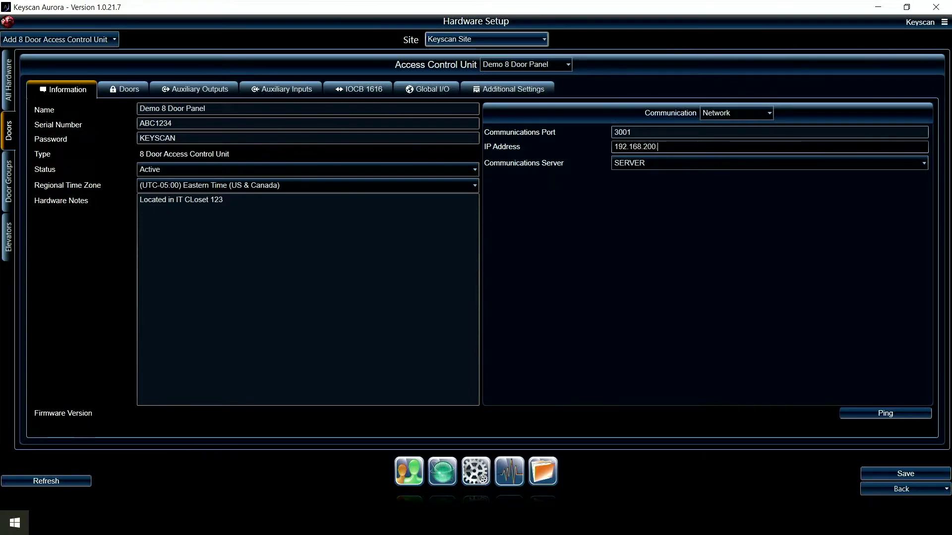
pyautogui.write('.102')
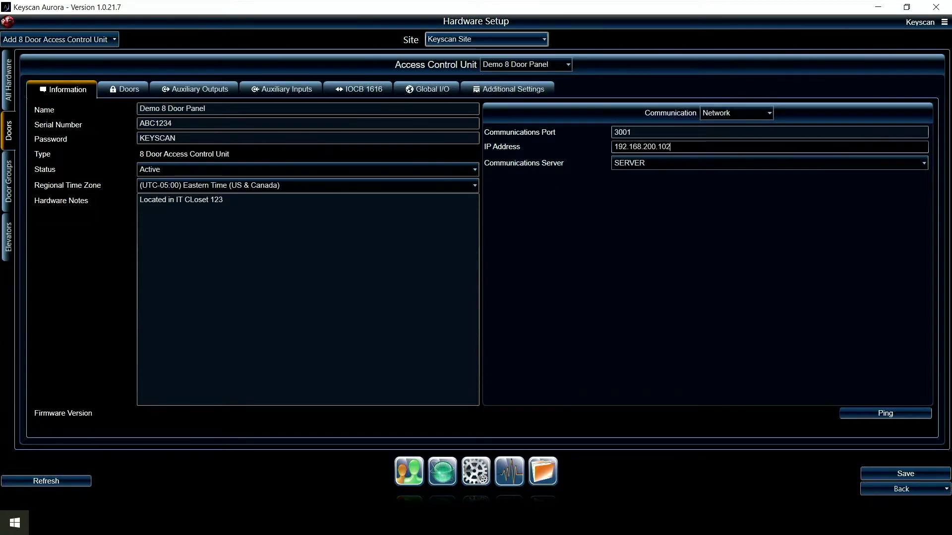
pyautogui.click(888, 473)
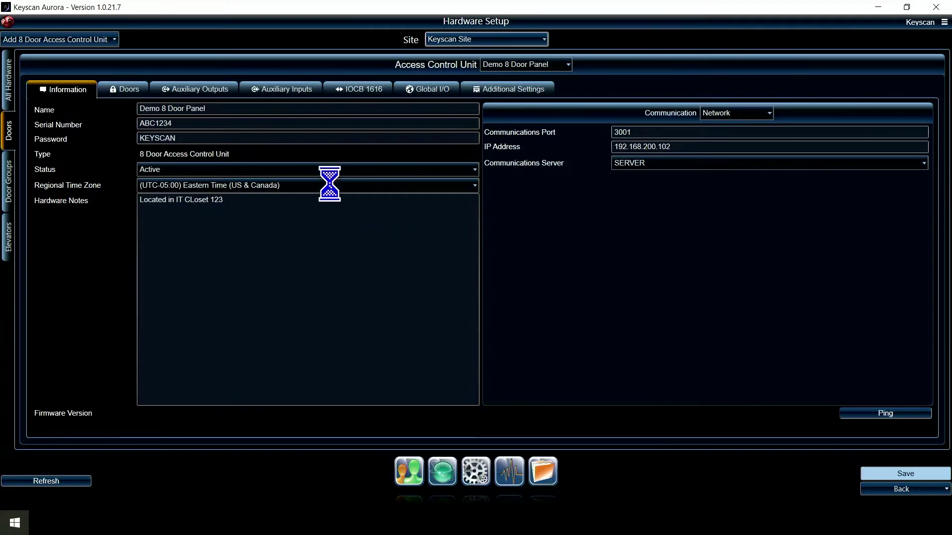
# Step: Rename Door 01 to 'Office Door' and Door 02 to 'Pool Gate'
pyautogui.click(131, 90)
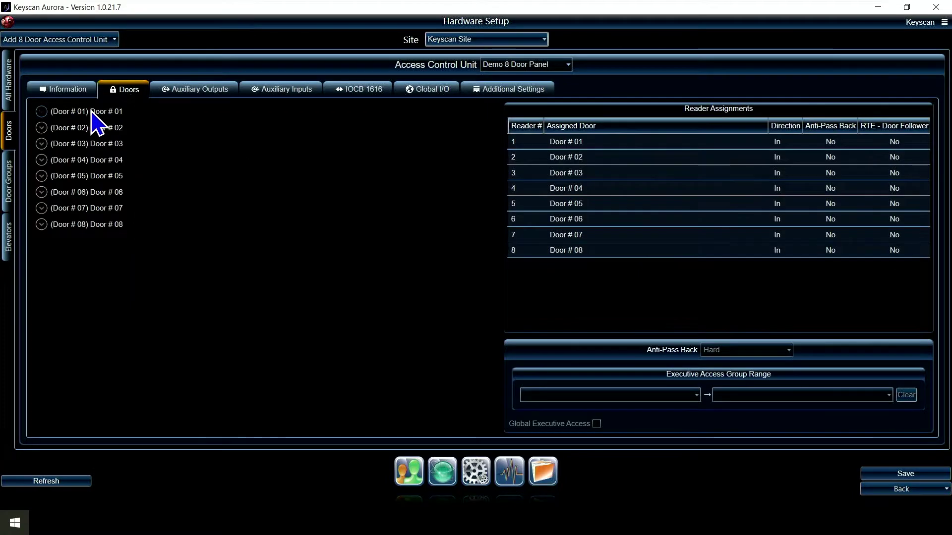
pyautogui.click(92, 112)
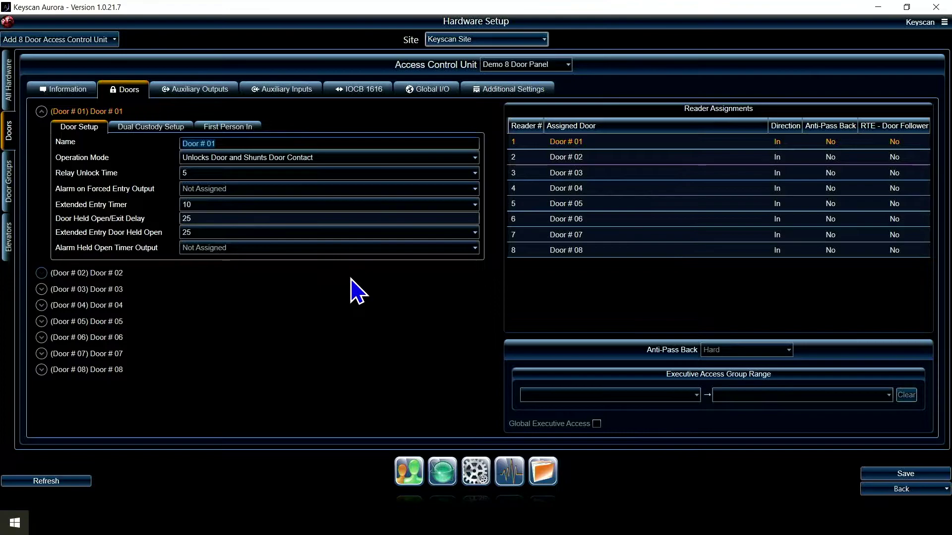
pyautogui.write('Offic')
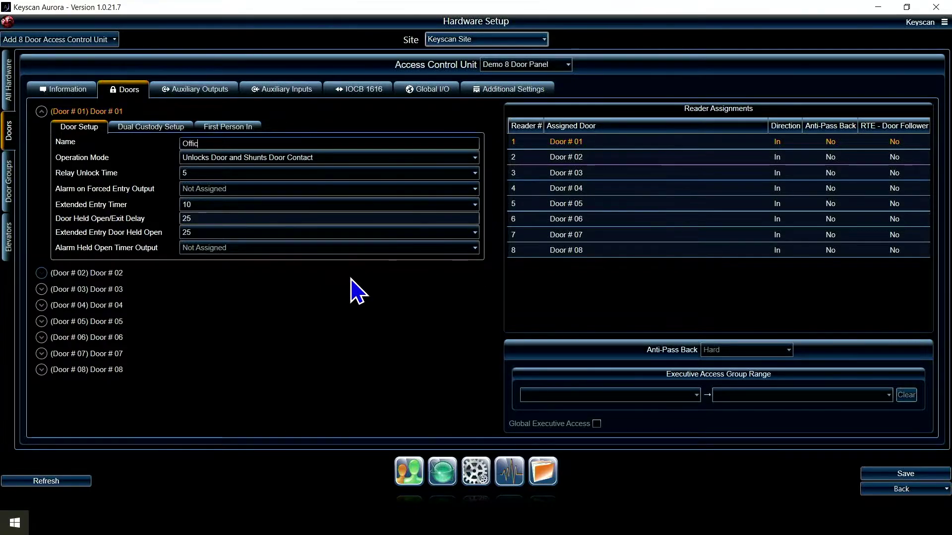
pyautogui.write('e Door')
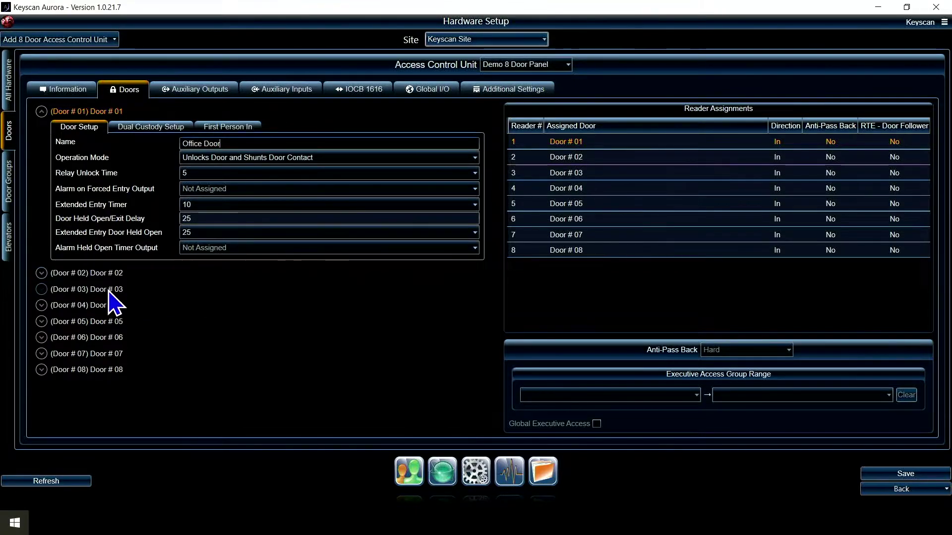
pyautogui.click(110, 274)
pyautogui.click(243, 159)
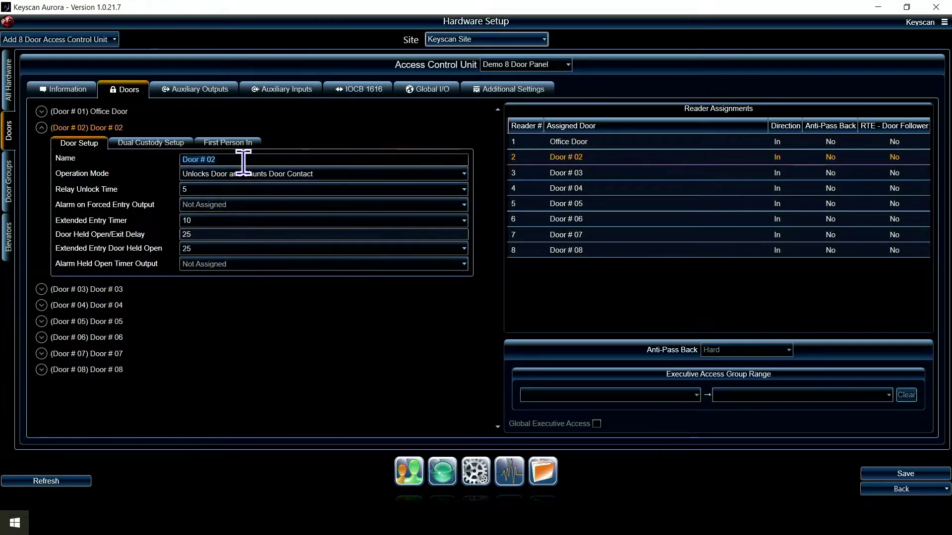
pyautogui.write('Pool Gate')
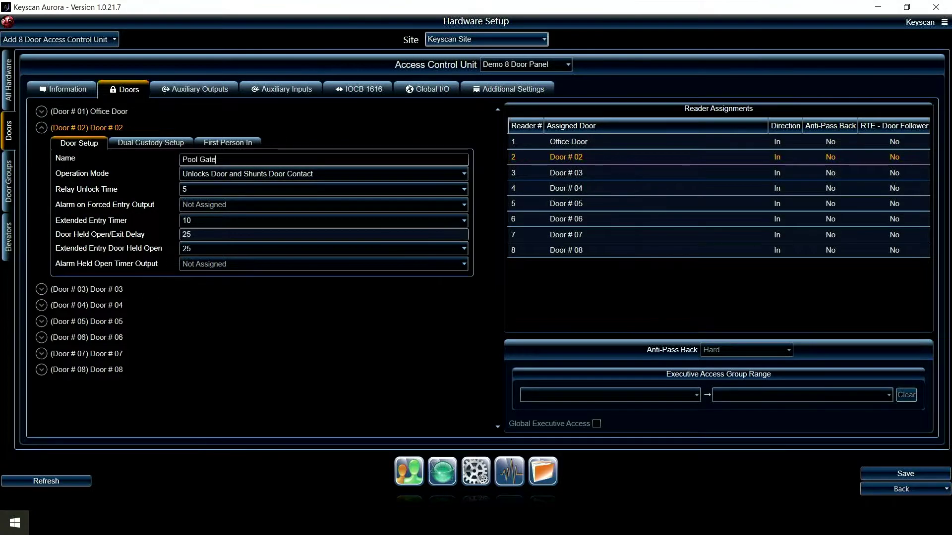
pyautogui.click(129, 290)
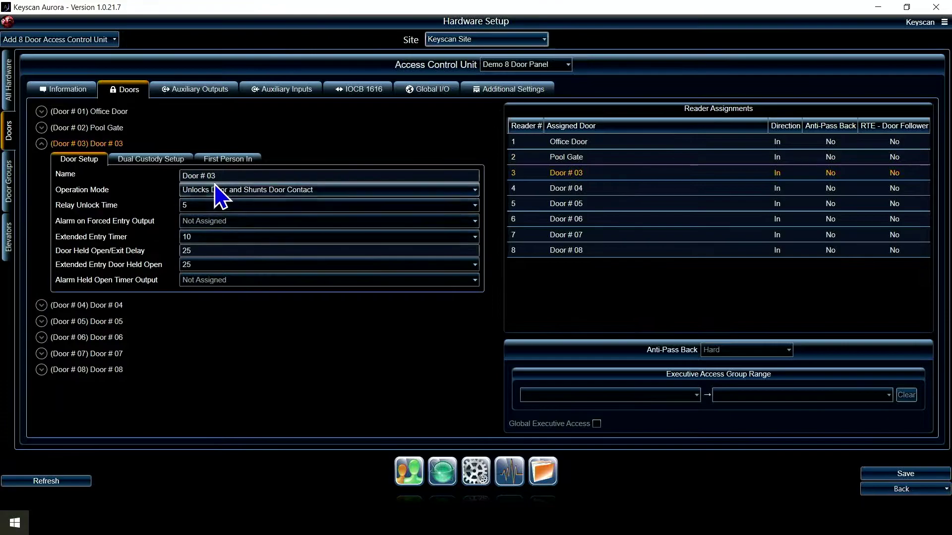
# Step: Rename doors 3–5 to 'Side Entry', 'Fitness Room' and 'Parking Garage'
pyautogui.click(217, 175)
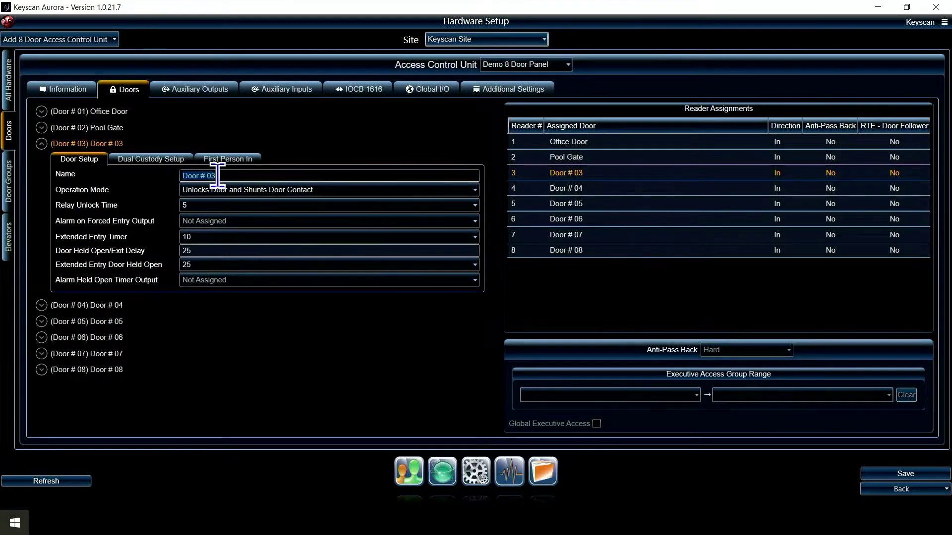
pyautogui.write('Side Wn')
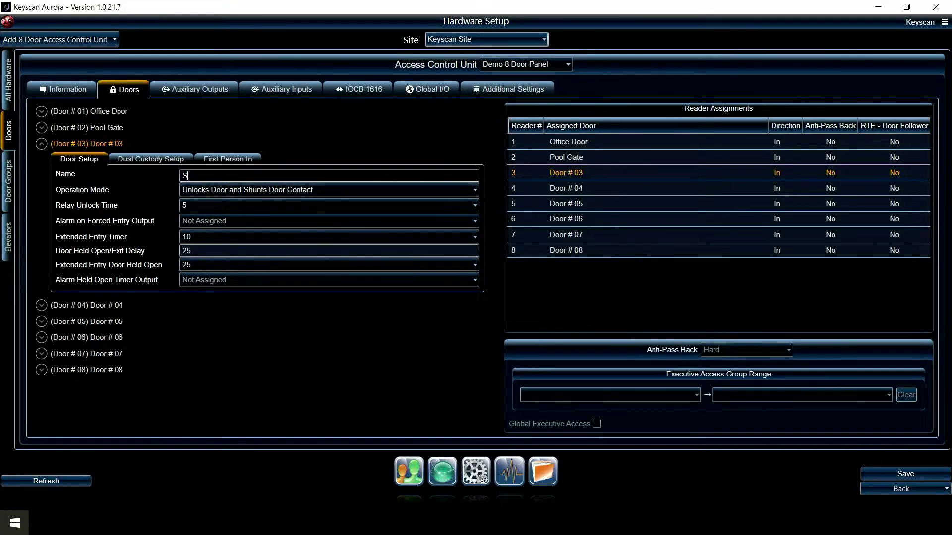
pyautogui.press('BackSpace')
pyautogui.press('BackSpace')
pyautogui.write('Entry')
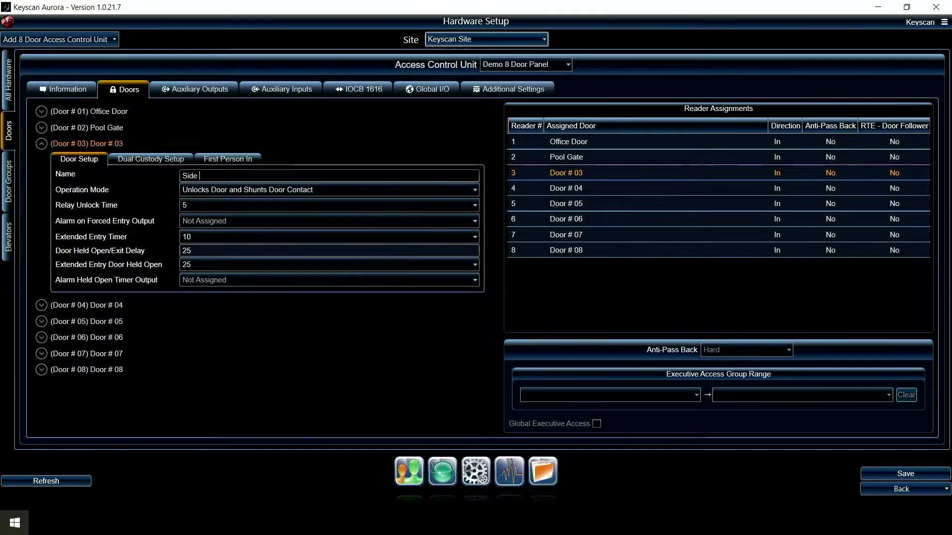
pyautogui.click(85, 306)
pyautogui.tripleClick(230, 196)
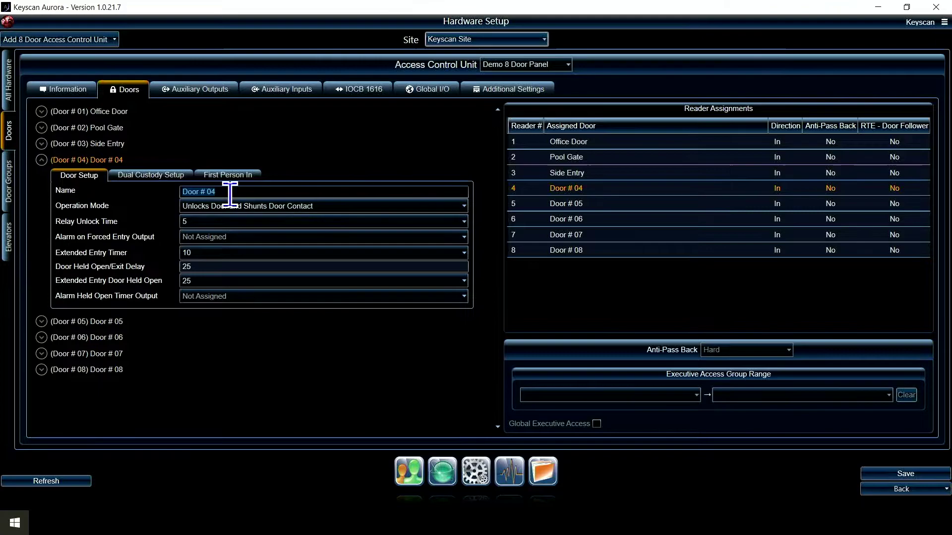
pyautogui.write('Fitness Room')
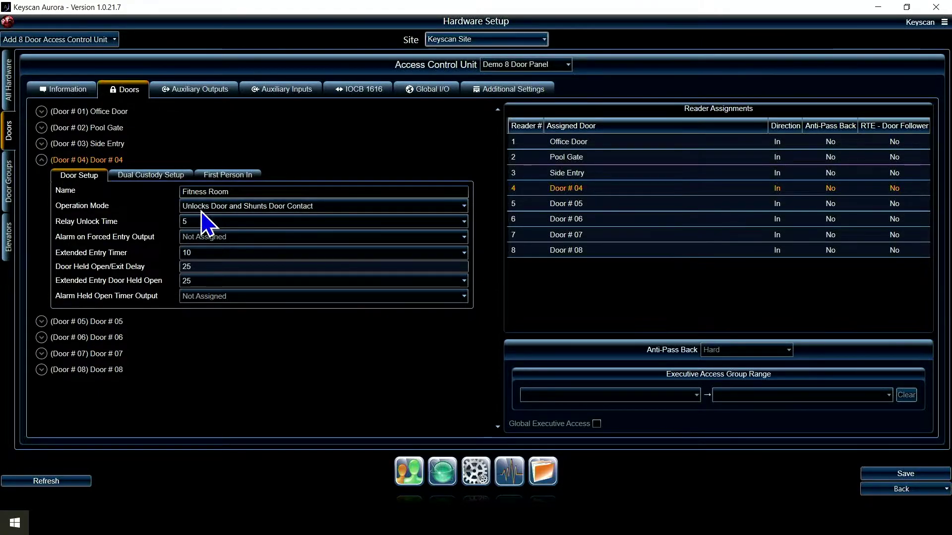
pyautogui.click(97, 322)
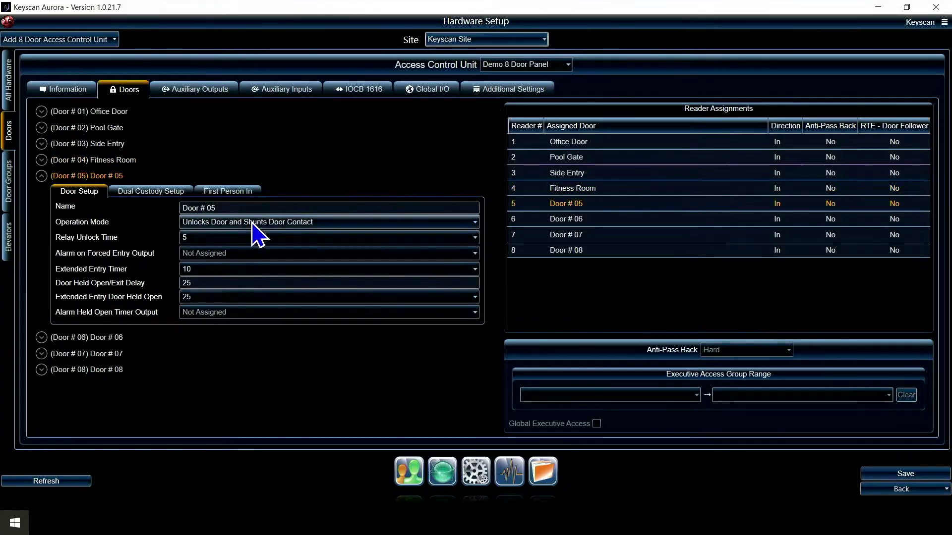
pyautogui.tripleClick(250, 209)
pyautogui.write('Parking Garage')
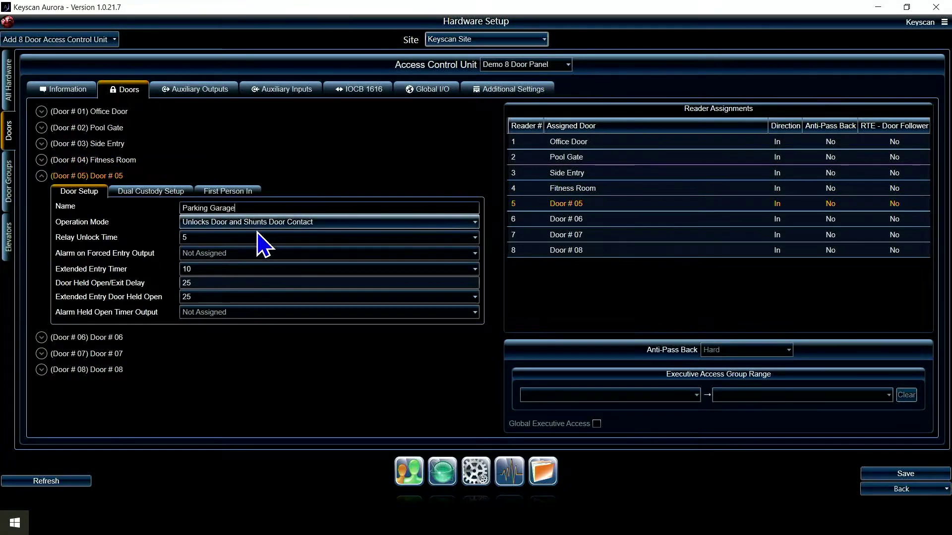
pyautogui.click(116, 338)
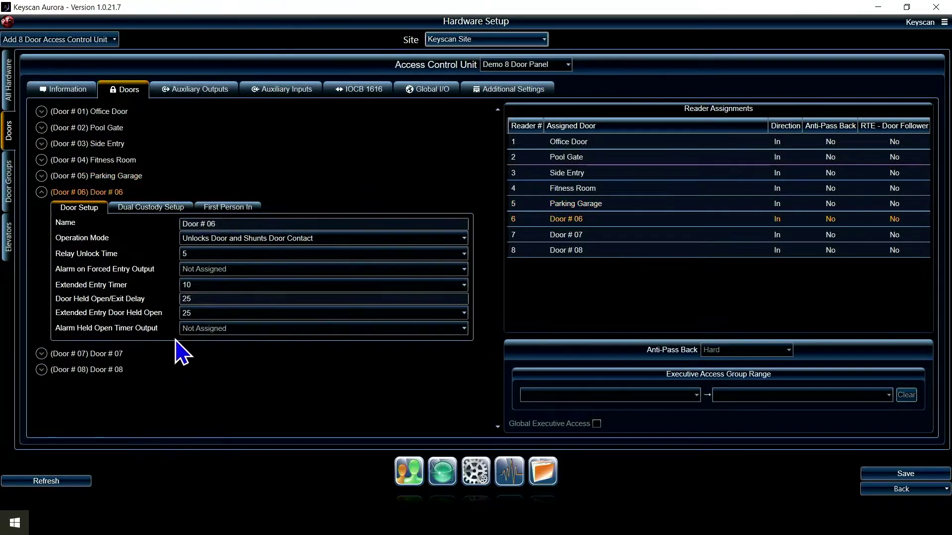
# Step: Set the panel's Reader Format to S - KABA Integrated (17Byte) and save
pyautogui.click(484, 95)
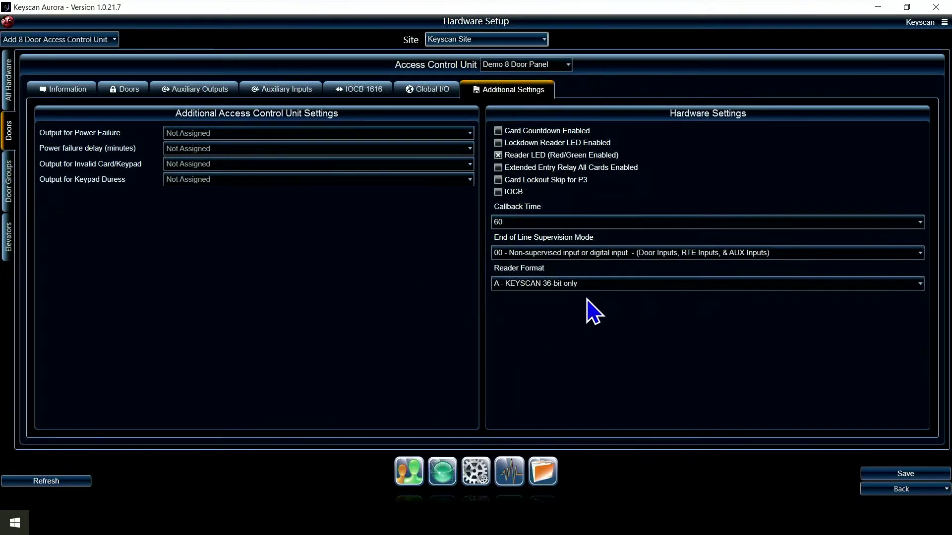
pyautogui.click(604, 297)
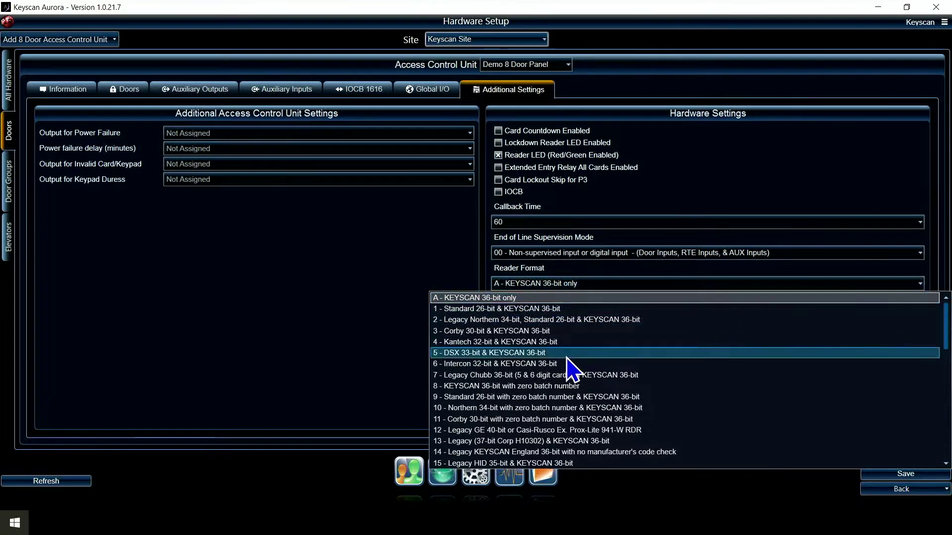
pyautogui.scroll(-12, 575, 367)
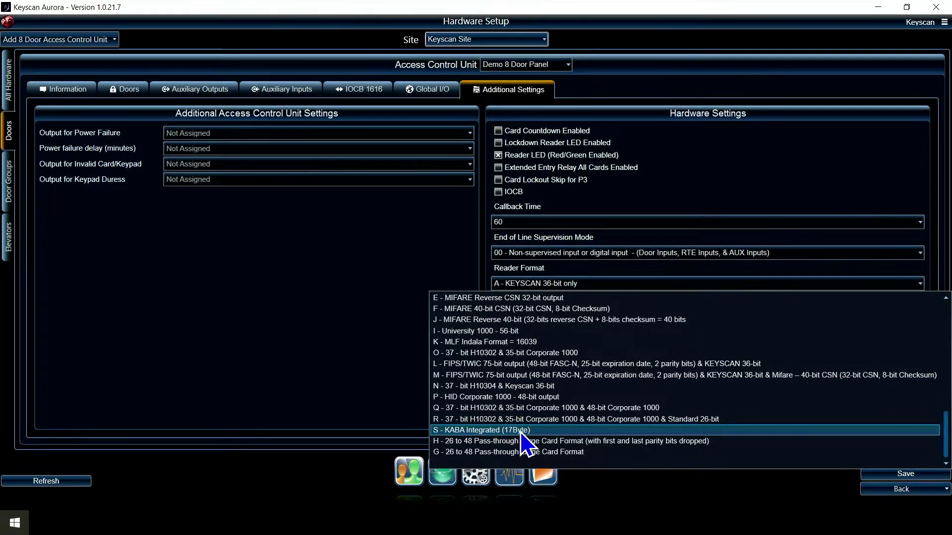
pyautogui.click(548, 429)
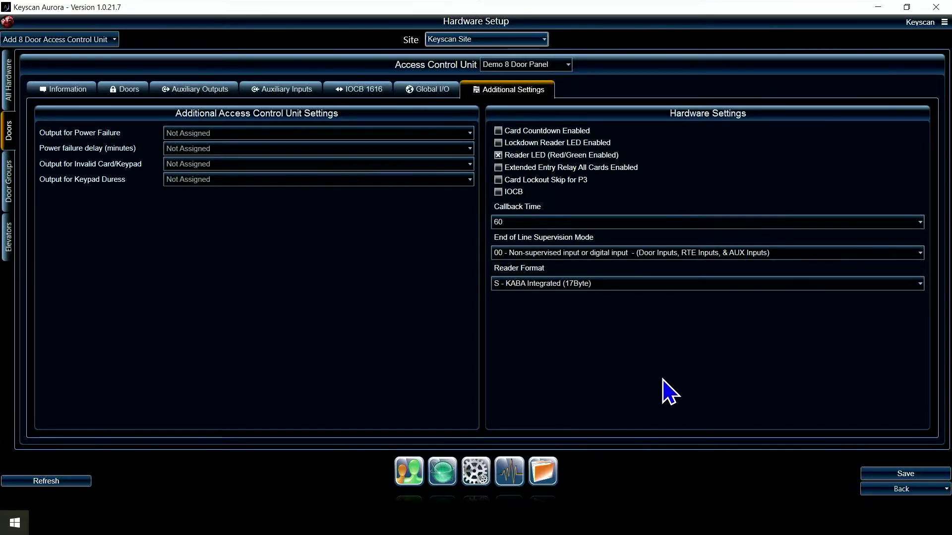
pyautogui.click(887, 472)
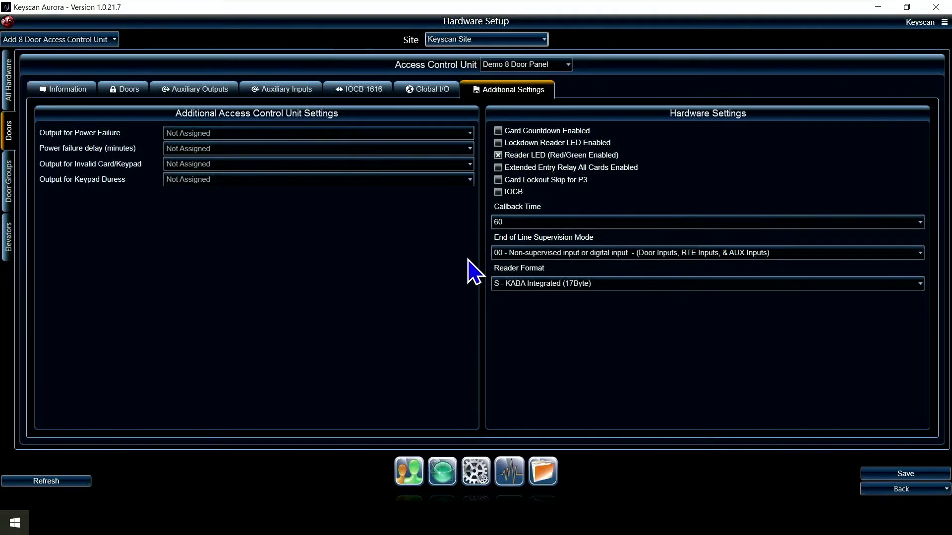
# Step: Go back to the home screen and reopen Hardware Setup from Site Management
pyautogui.click(911, 491)
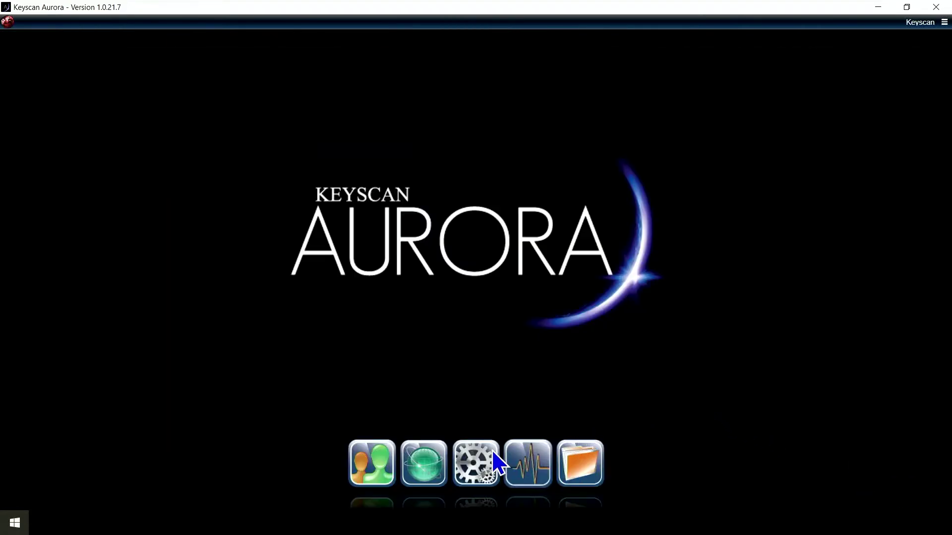
pyautogui.click(437, 473)
pyautogui.click(459, 249)
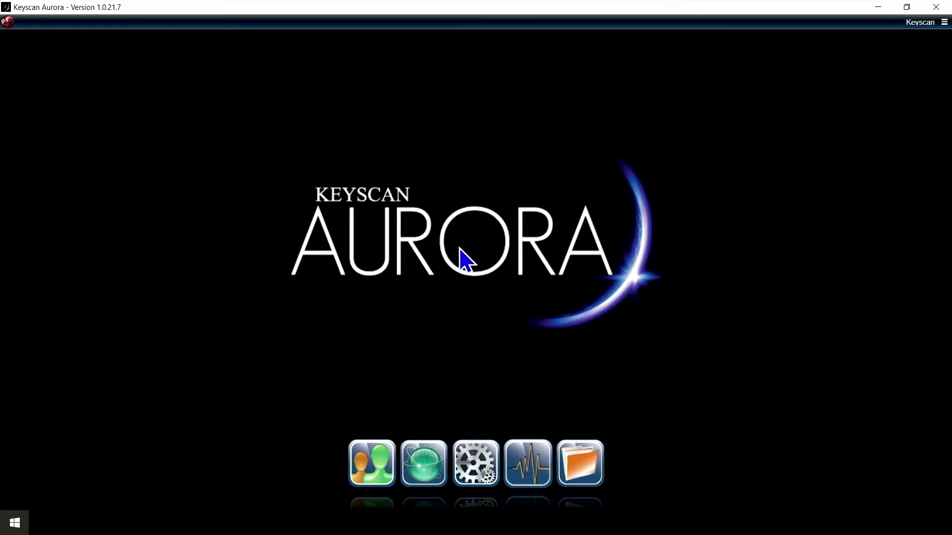